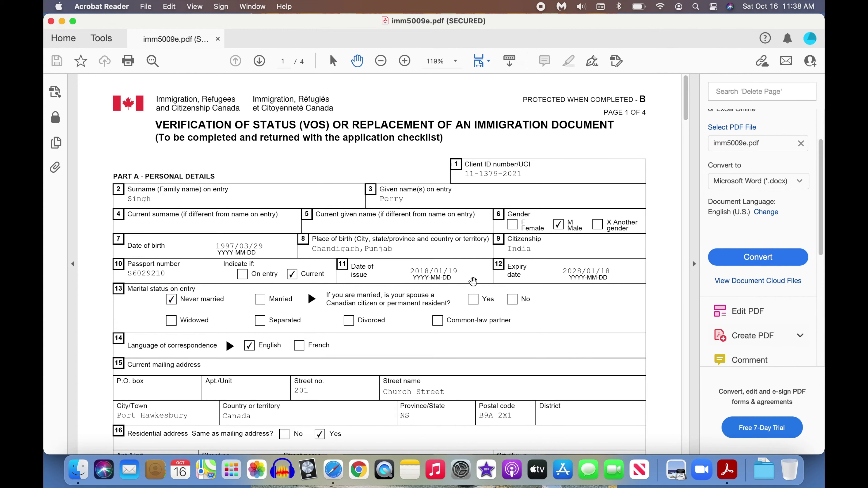
Review the completed personal details in Part A and the requested work permit replacement details in Part B on the form's first page
scroll(140, 319, "down", 2)
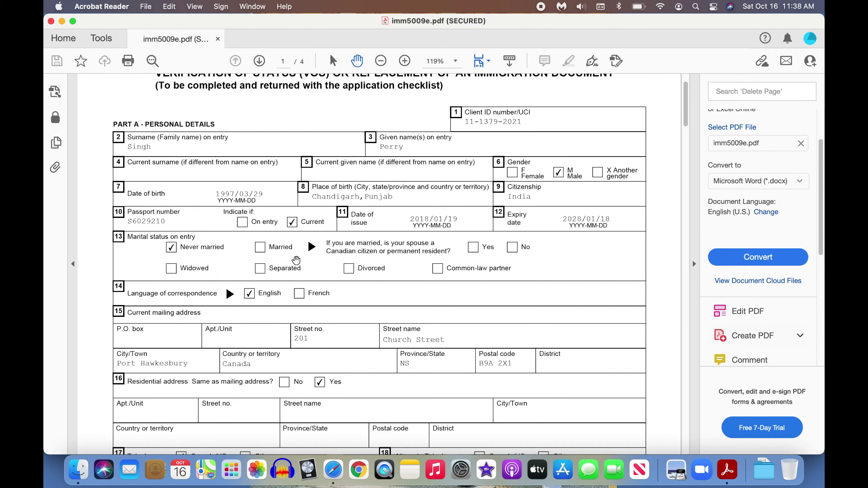
scroll(145, 299, "down", 2)
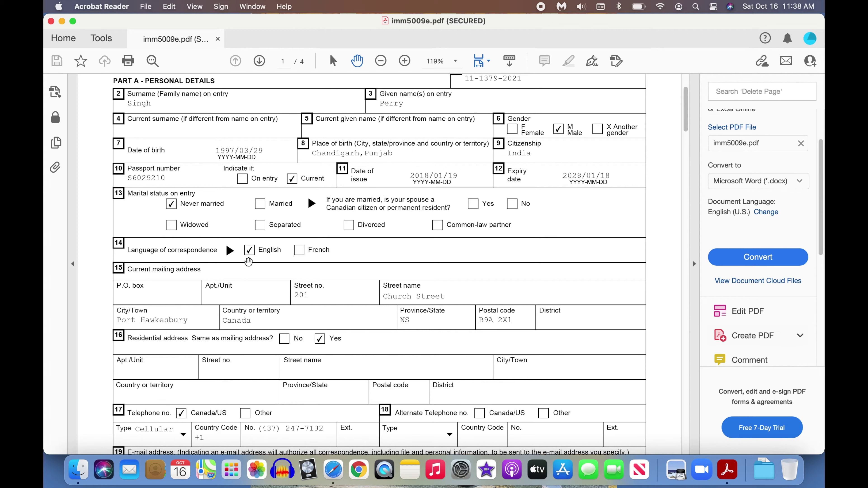
scroll(174, 282, "down", 2)
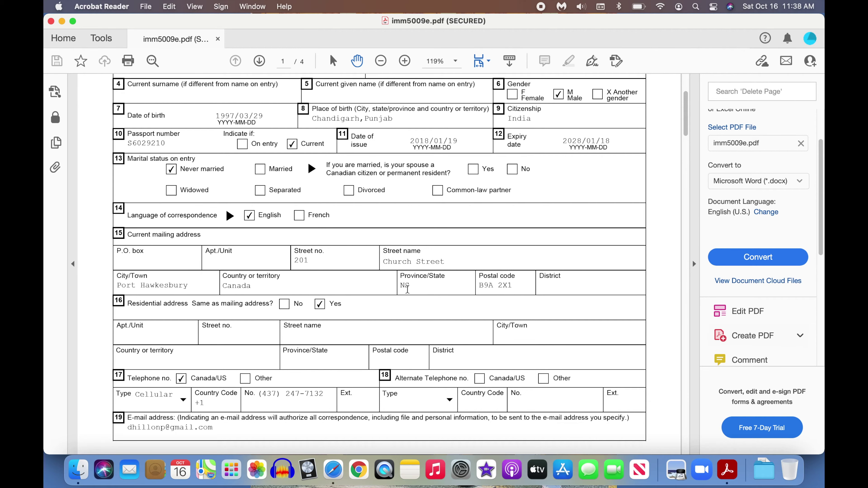
scroll(314, 321, "down", 1)
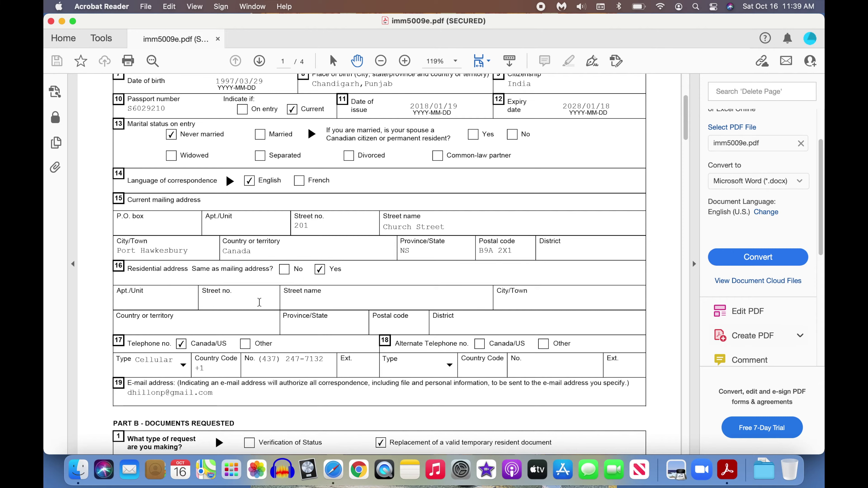
scroll(230, 303, "down", 2)
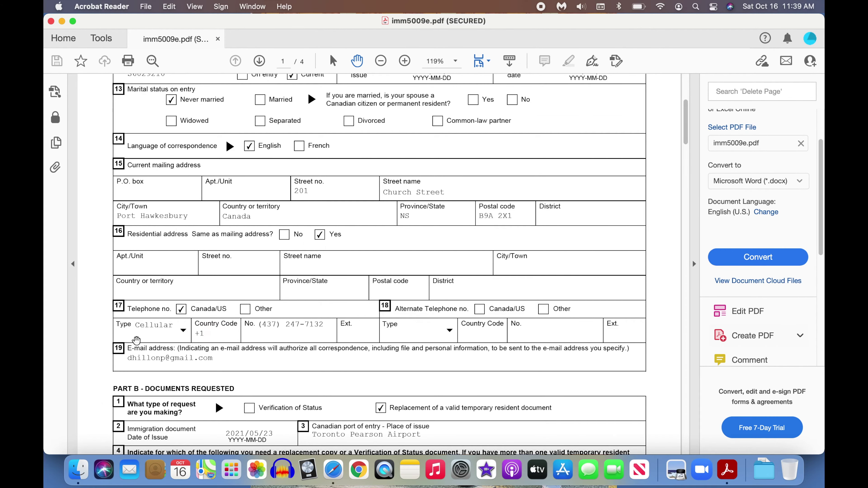
scroll(137, 342, "down", 3)
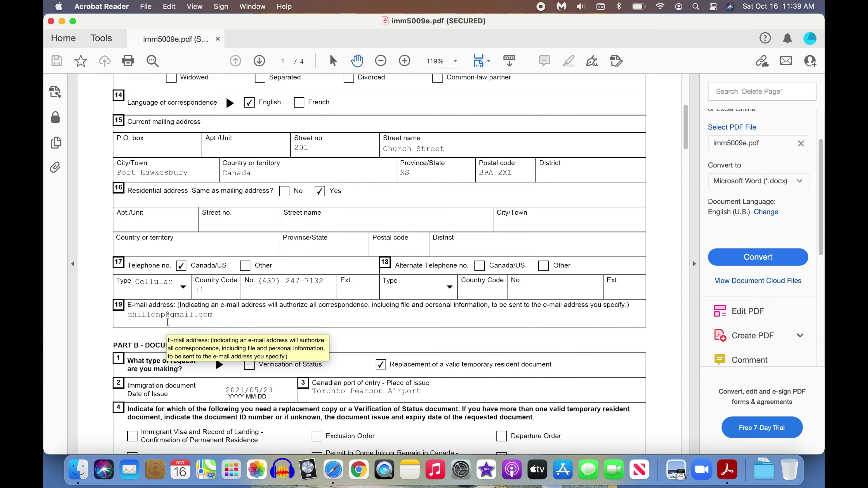
scroll(154, 319, "down", 5)
scroll(154, 318, "down", 3)
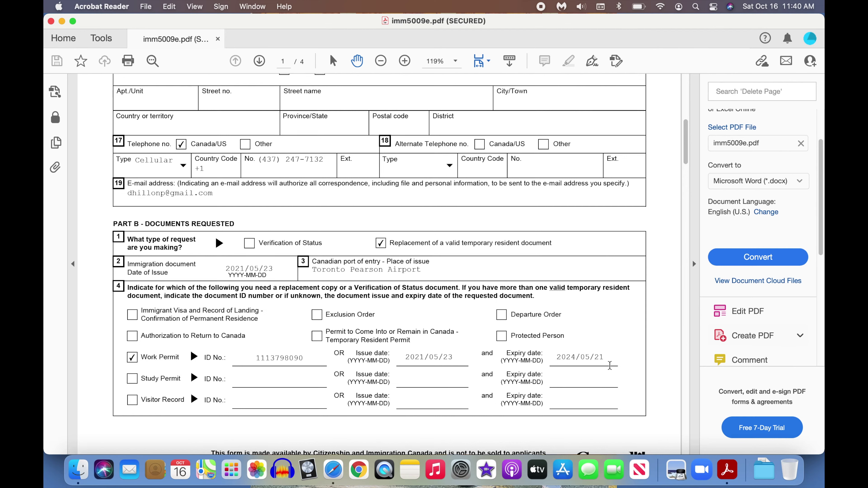
Examine the loss explanation, remaining Part B and C questions, declaration and document checklist on pages 2 to 4
scroll(552, 358, "down", 10)
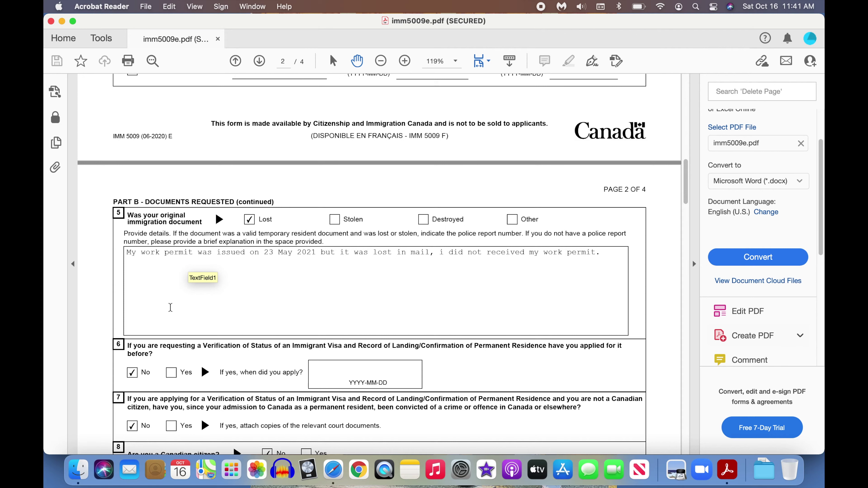
scroll(166, 304, "down", 2)
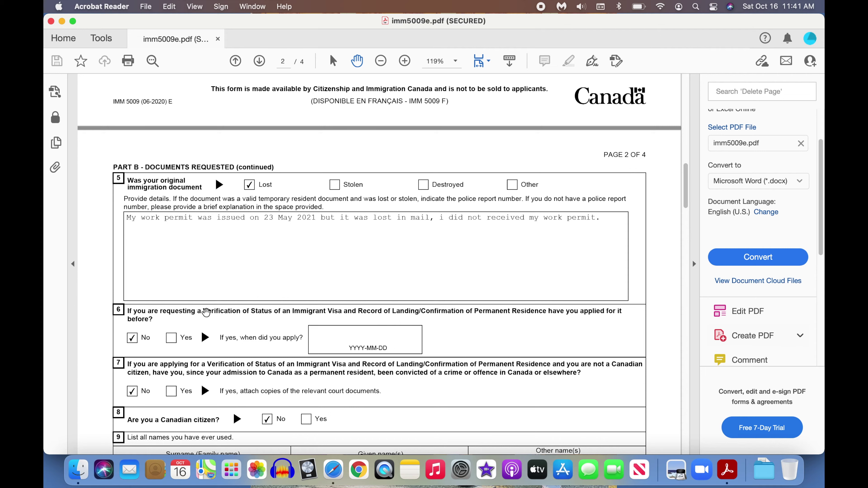
scroll(151, 346, "down", 2)
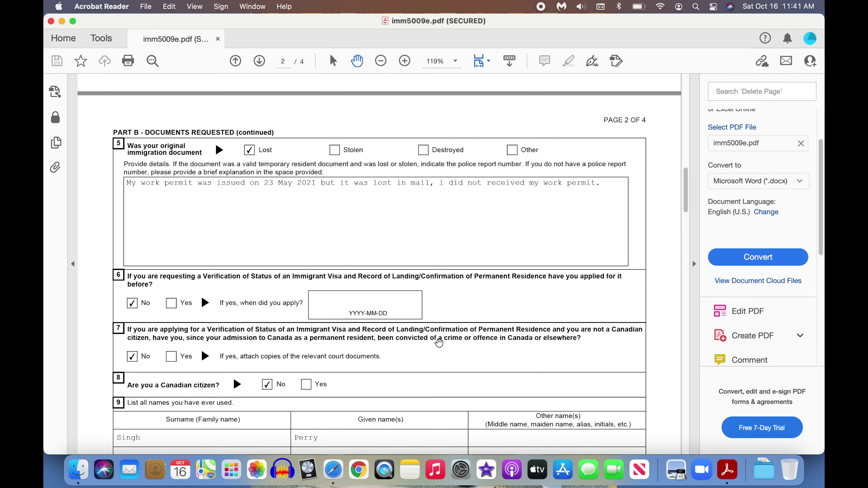
scroll(296, 352, "down", 3)
scroll(150, 325, "down", 4)
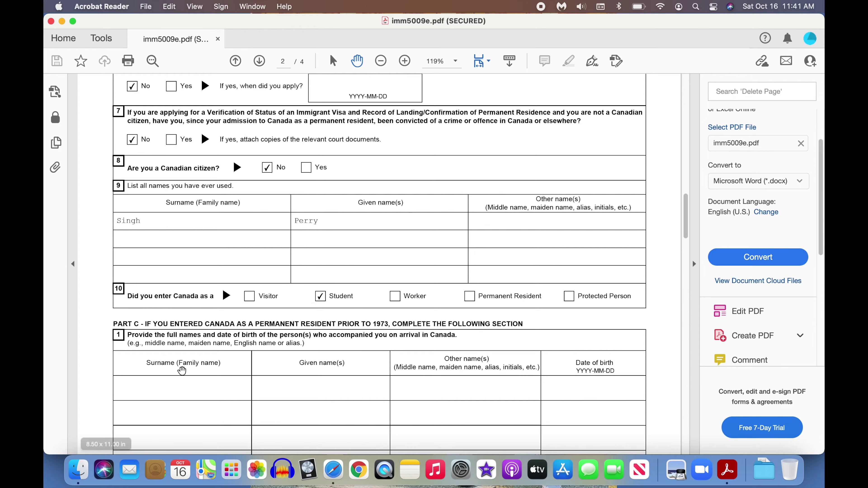
scroll(144, 364, "down", 1)
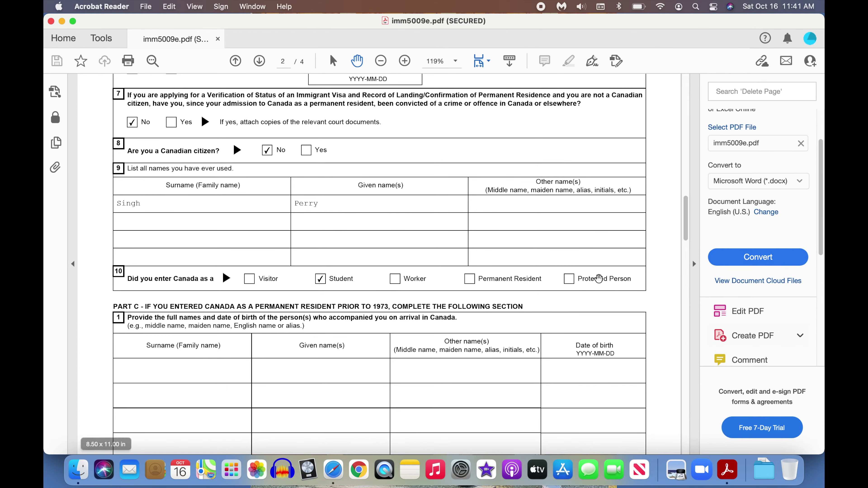
left_click_drag(685, 230, 686, 296)
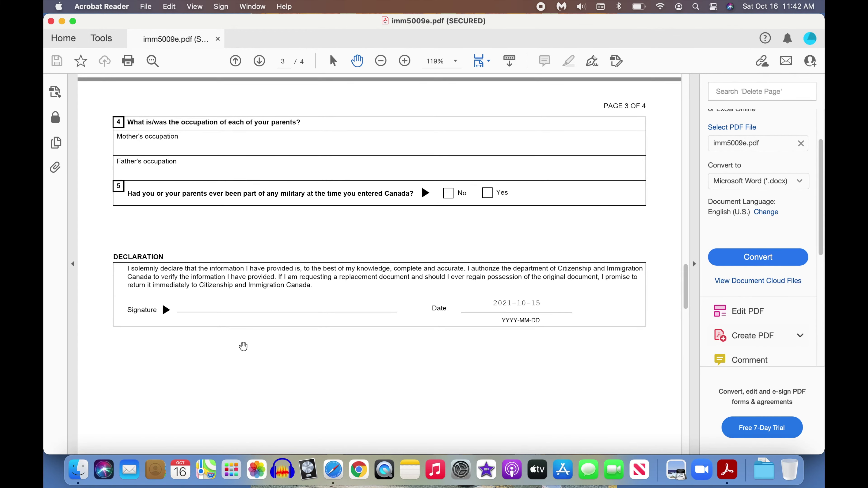
scroll(133, 183, "down", 20)
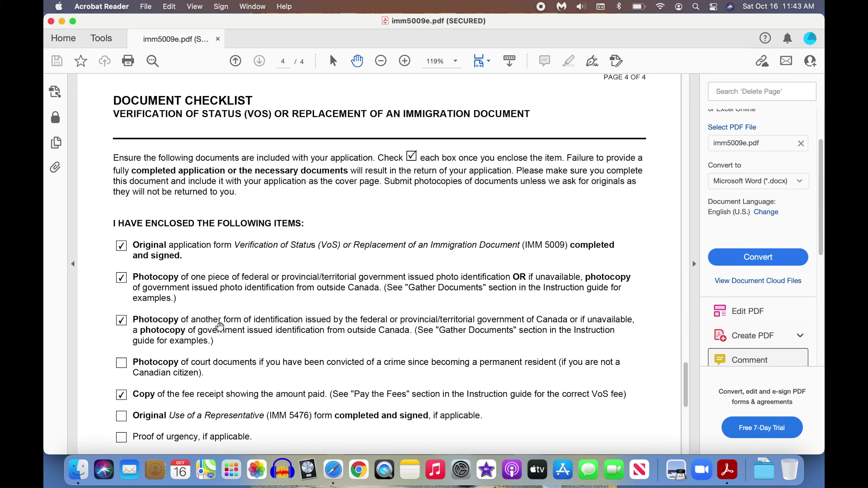
scroll(219, 326, "down", 2)
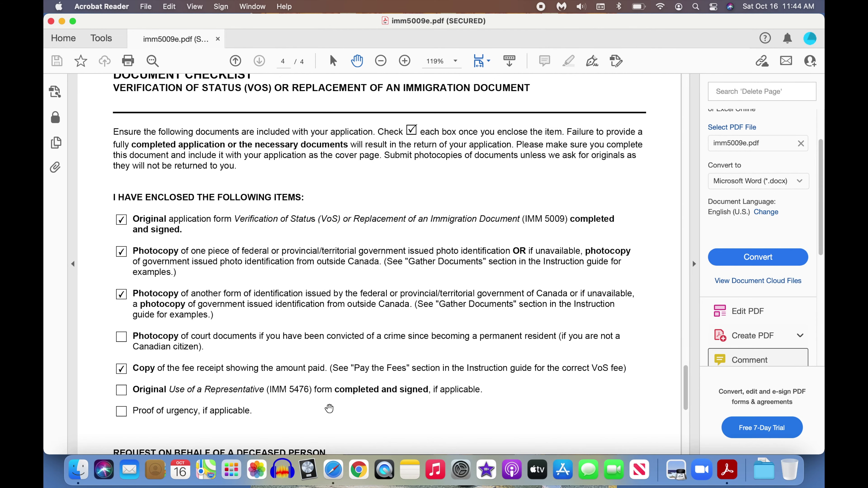
Switch to Safari and open the Online Payment page through the application's $30 fee instructions
key("super+Tab")
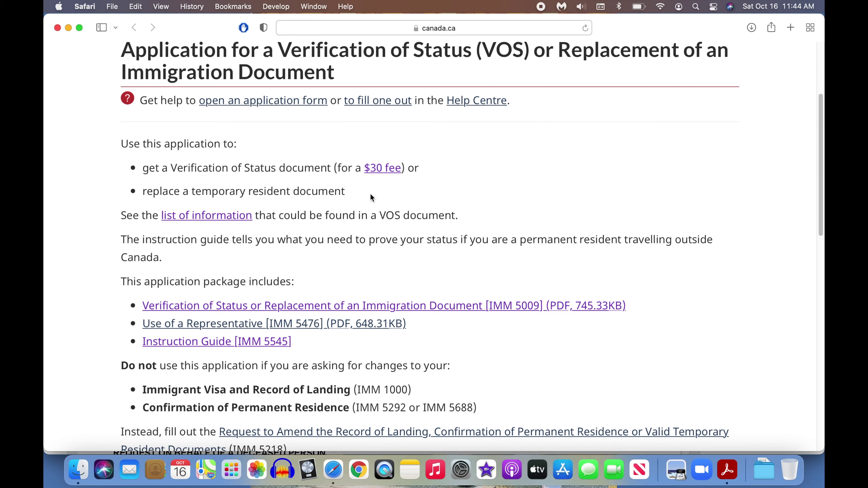
left_click(384, 170)
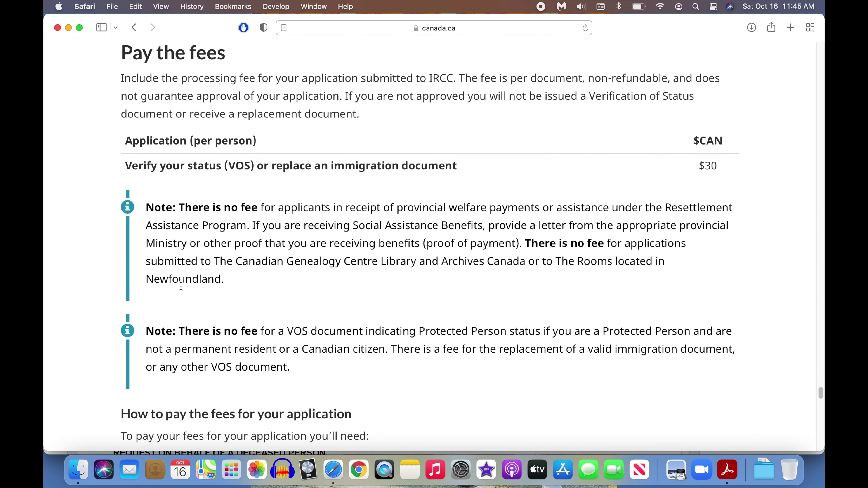
scroll(205, 289, "down", 6)
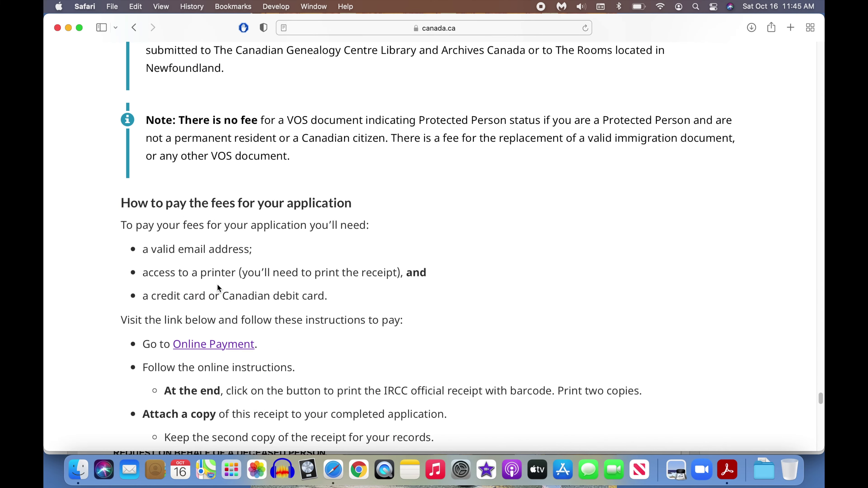
scroll(217, 285, "down", 4)
left_click(242, 220)
Start the guided questionnaire under Option 1 for choosing the application fees
scroll(134, 320, "down", 6)
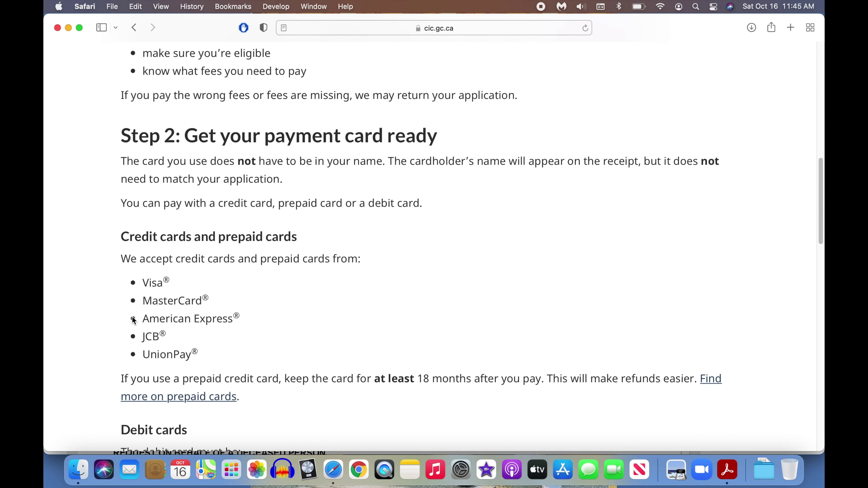
scroll(133, 321, "down", 15)
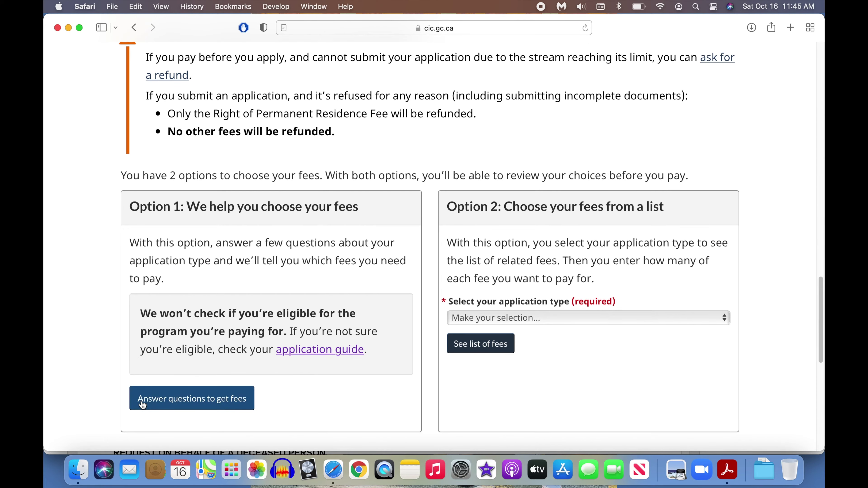
left_click(198, 405)
Answer the fee questions with "Apply for something else" and "Verifying my immigration status or replacing an immigration document"
scroll(68, 313, "up", 1)
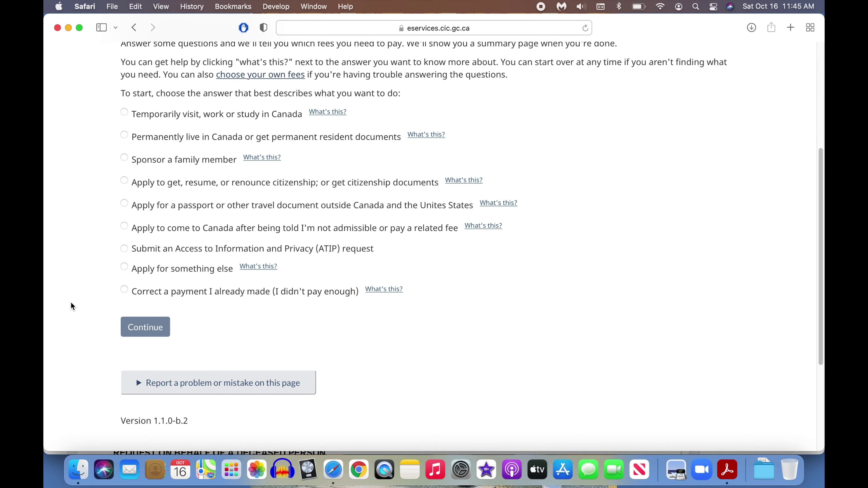
left_click(125, 269)
left_click(134, 329)
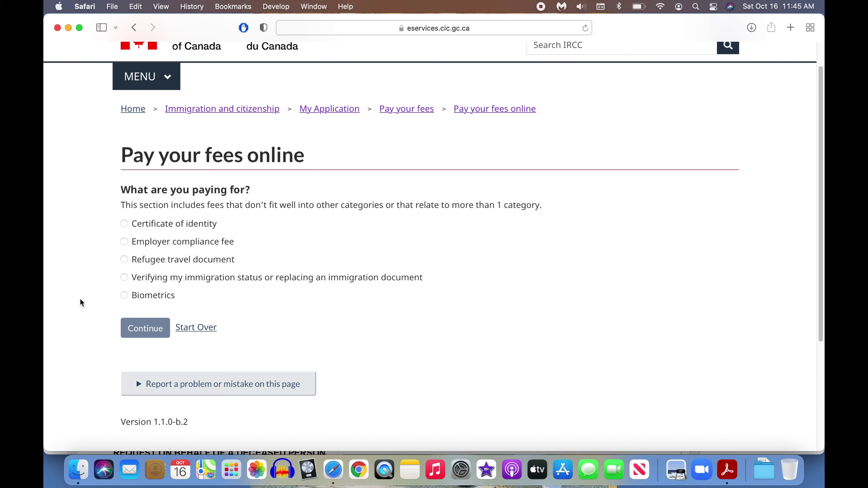
left_click(127, 278)
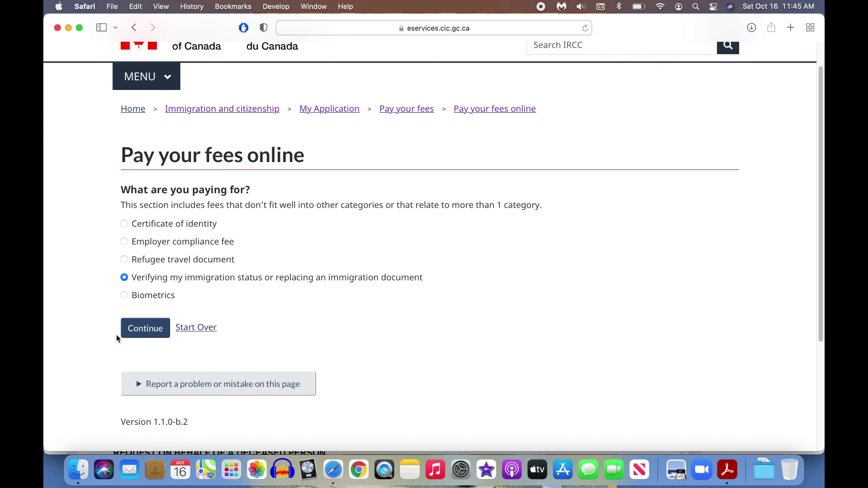
left_click(149, 334)
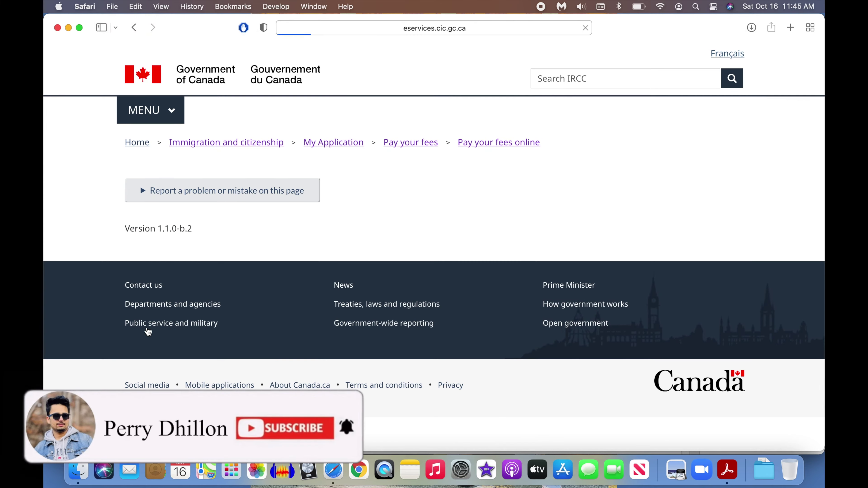
Complete the reCAPTCHA below the fee summary by selecting all bridge images, and proceed to login and payment
scroll(91, 305, "down", 5)
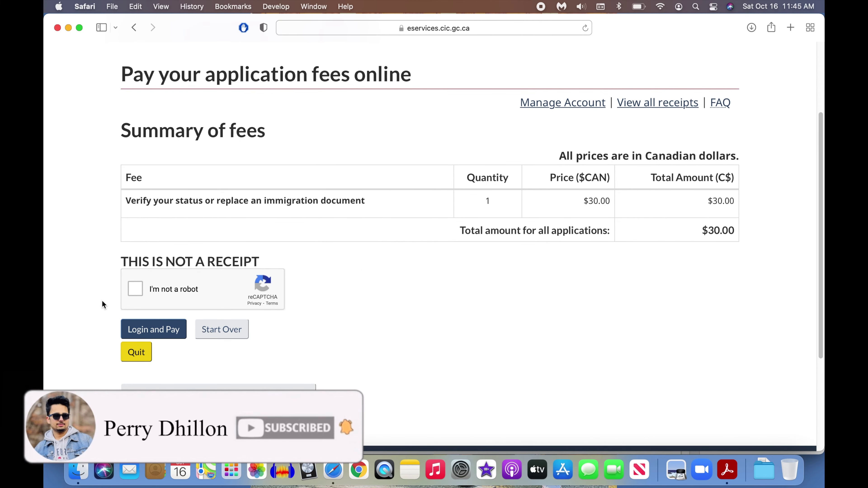
left_click(135, 290)
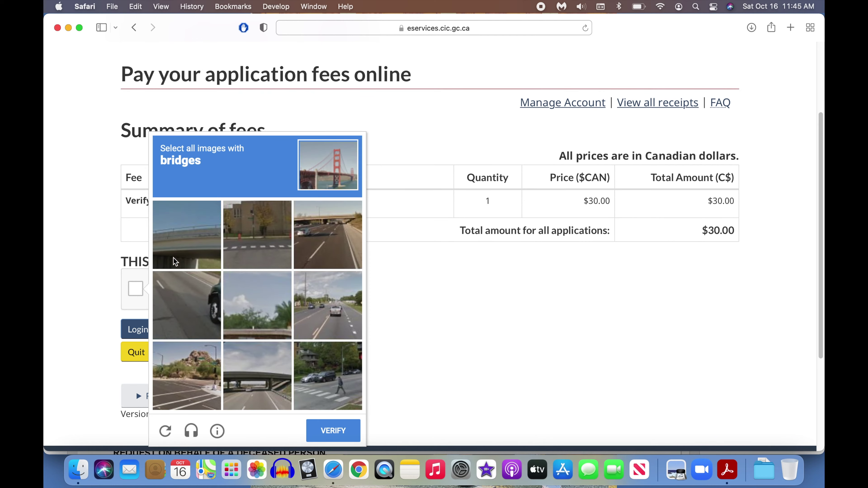
left_click(184, 235)
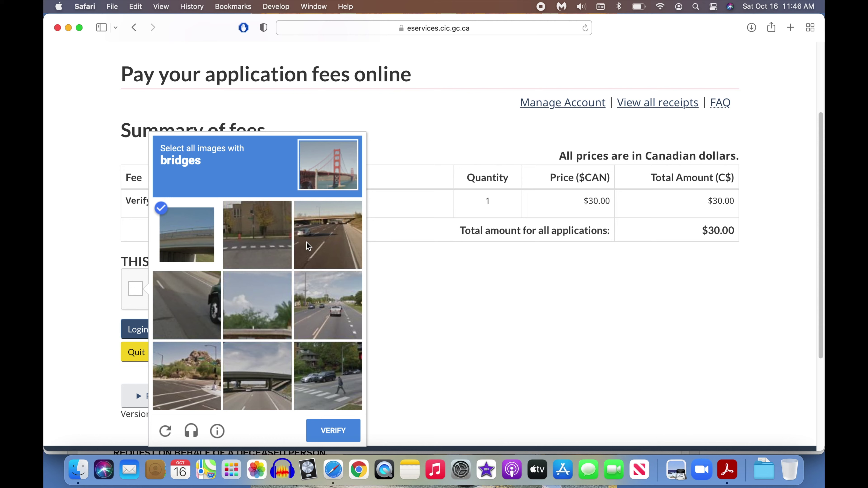
left_click(322, 236)
left_click(260, 373)
left_click(346, 435)
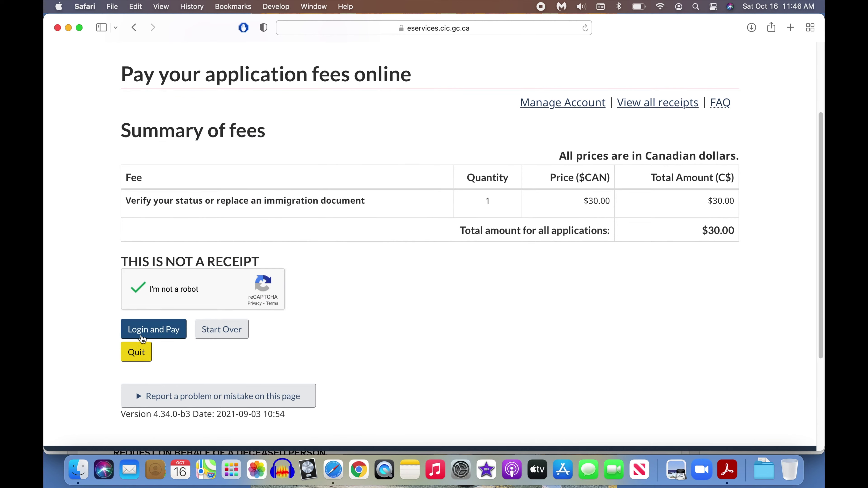
left_click(164, 331)
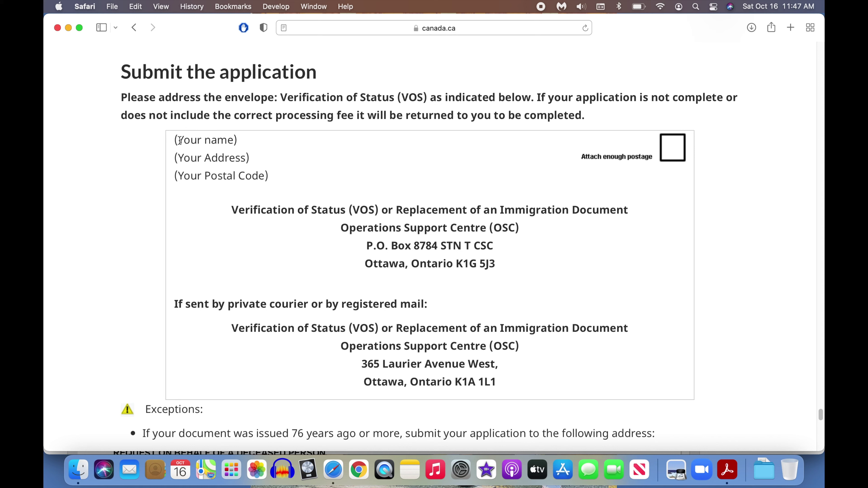
Highlight the mailing address for applications sent by private courier or registered mail in the submission instructions
left_click_drag(192, 324, 505, 396)
left_click(509, 382)
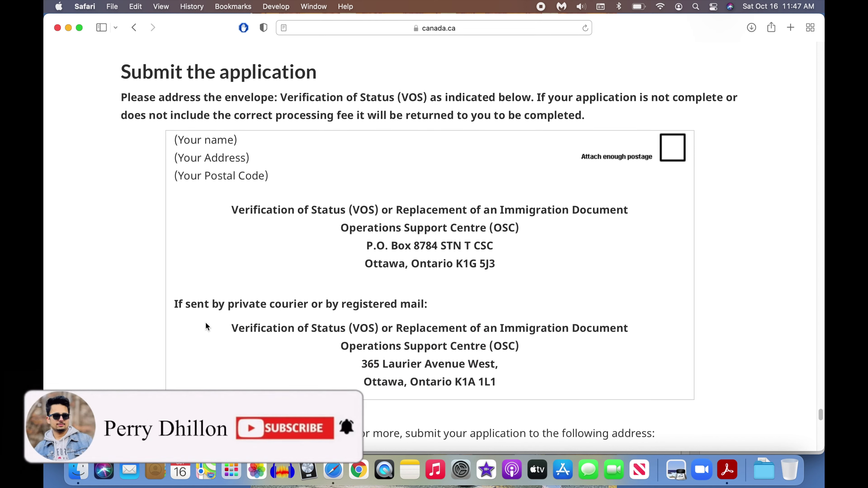